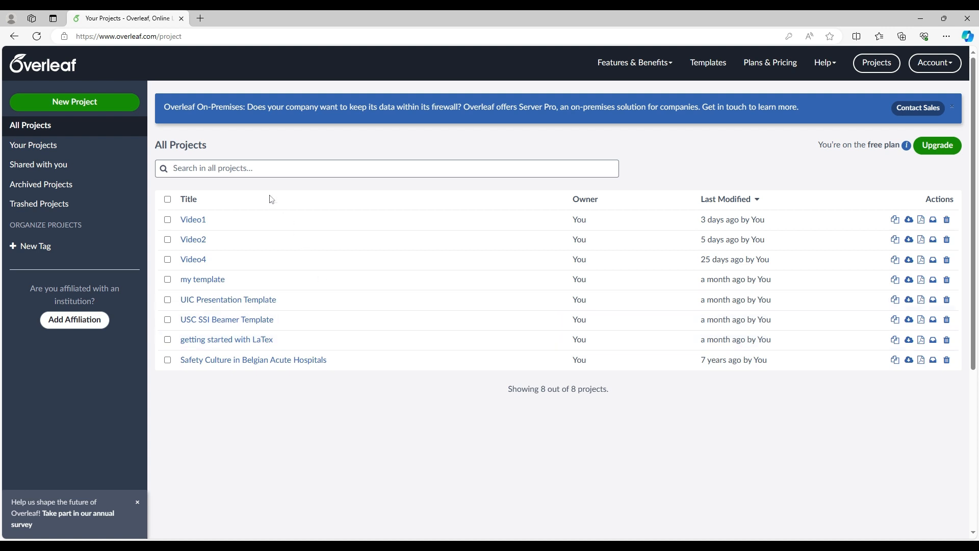
Create a blank project named "my first document"
left_click(93, 103)
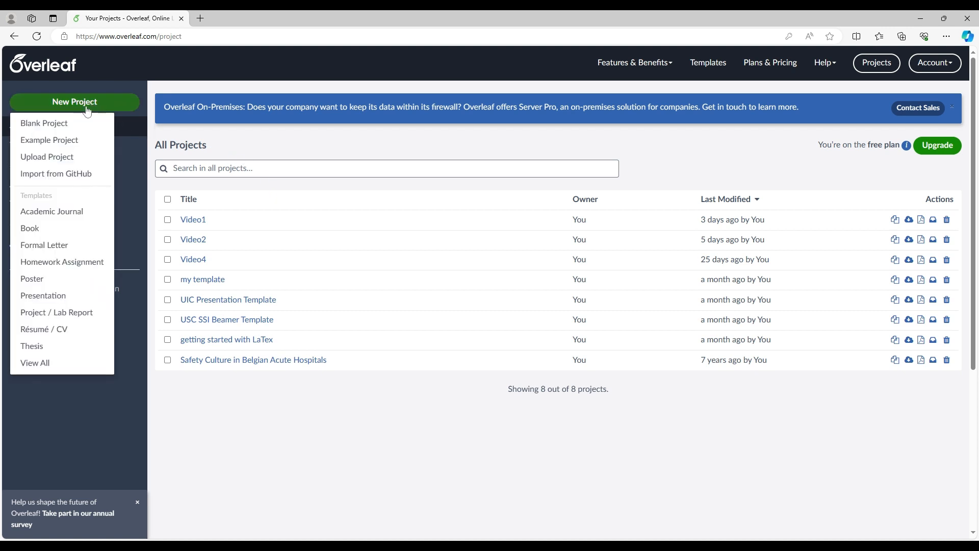
left_click(62, 124)
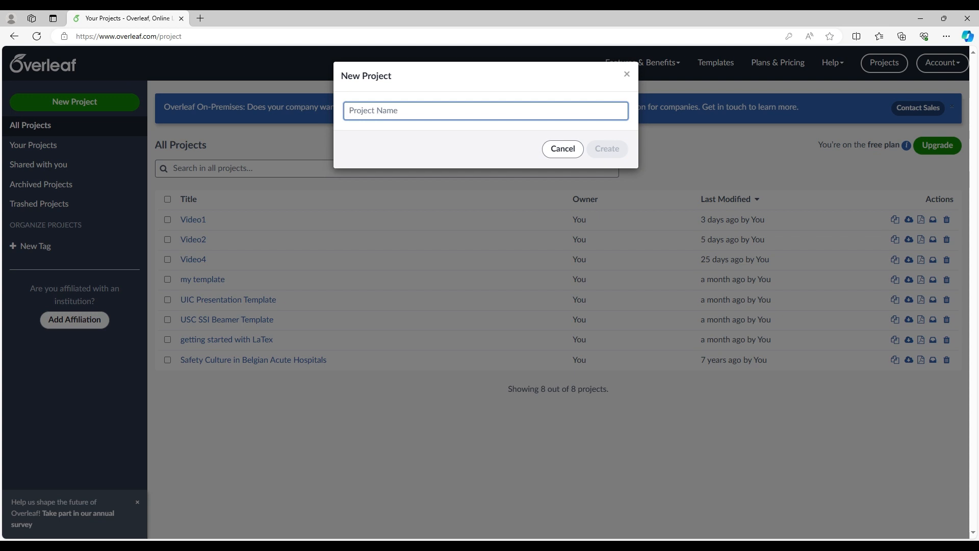
type("my fi")
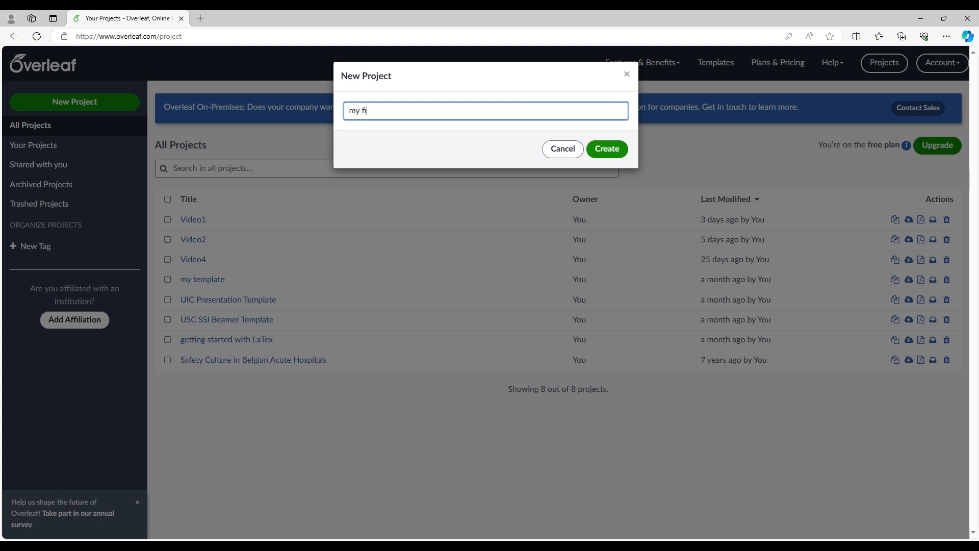
type("rst documeb")
type("t")
key("Return")
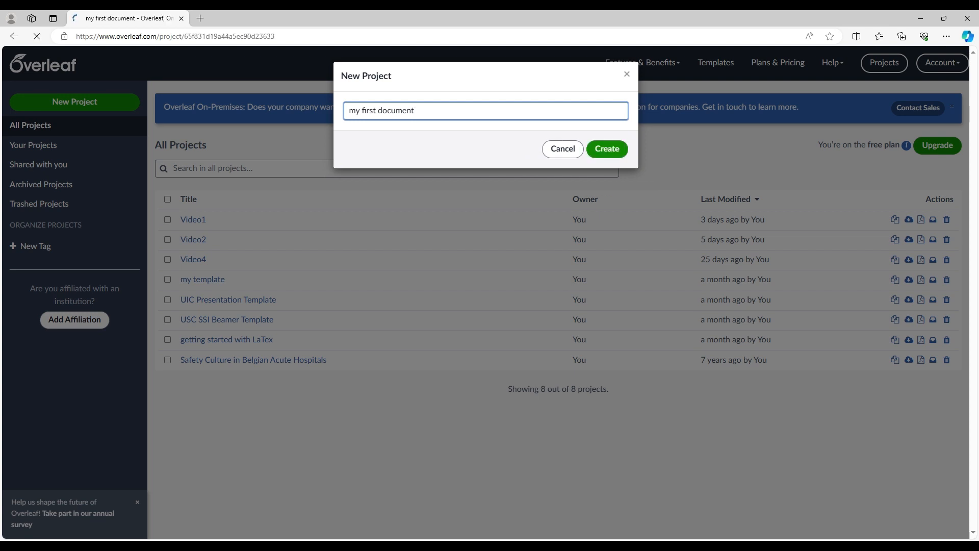
type("nkengakawung }")
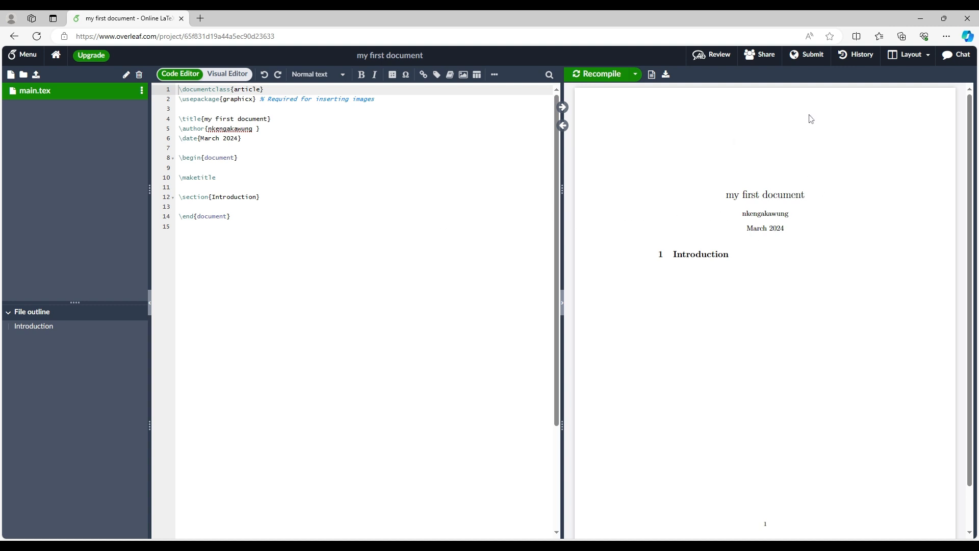
View the compiled page in the PDF-only layout, and switch back to the combined Editor & PDF layout
left_click(916, 60)
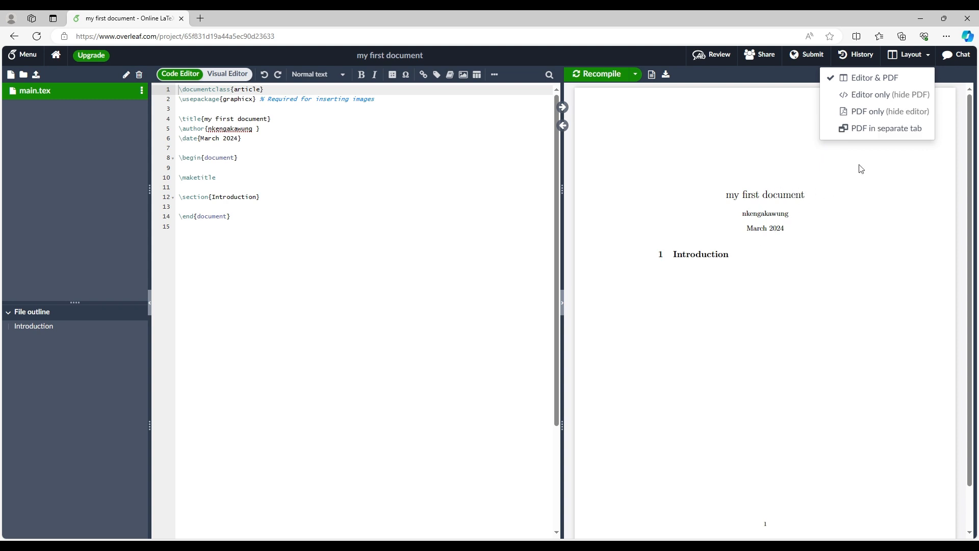
left_click(880, 116)
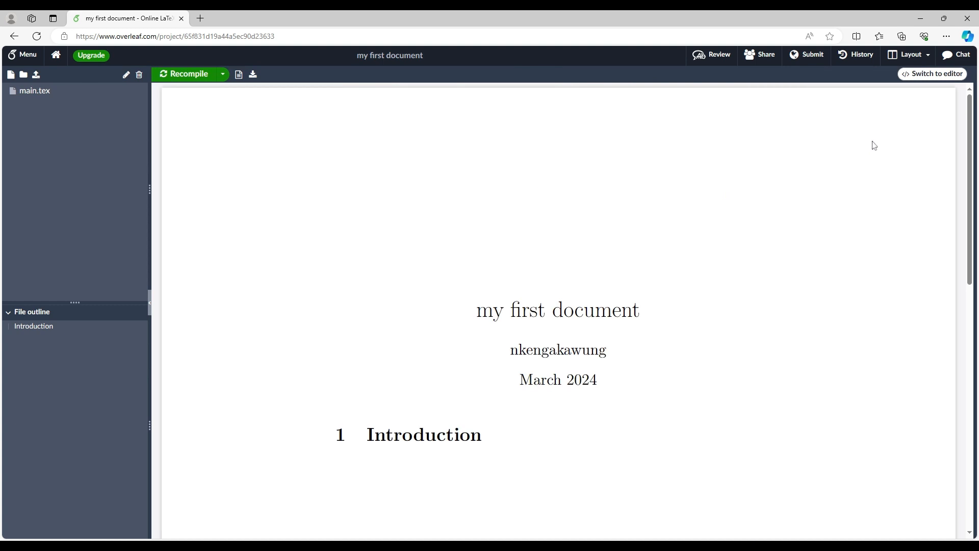
scroll(650, 347, "down", 6)
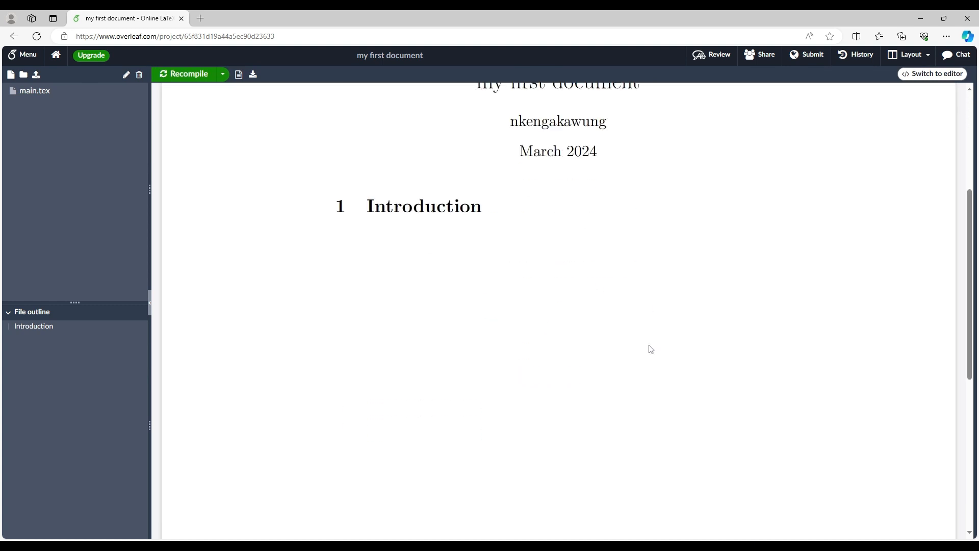
scroll(652, 346, "up", 5)
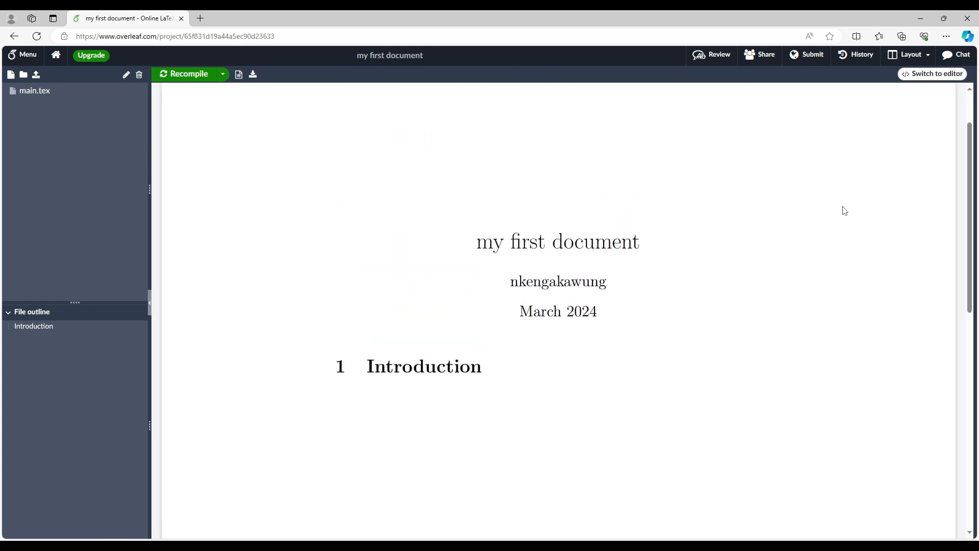
left_click(917, 60)
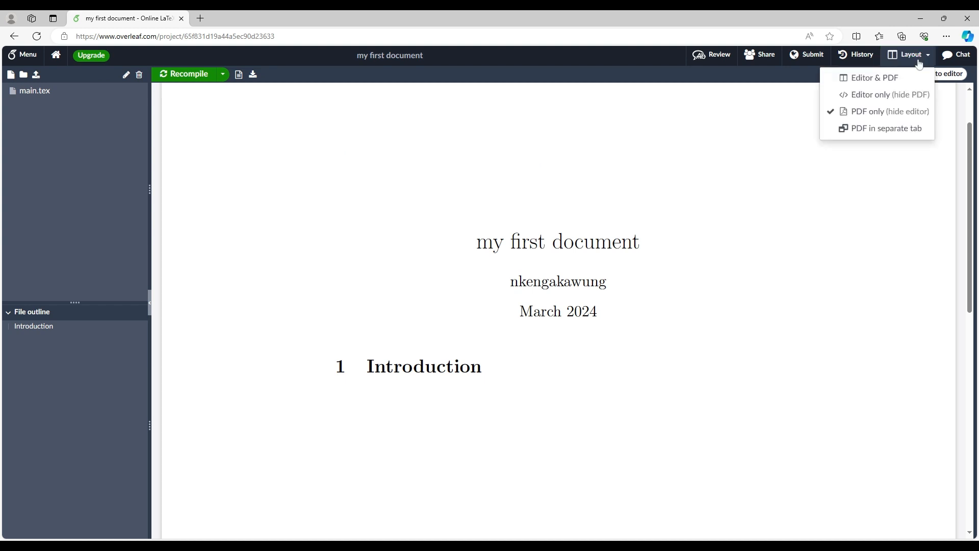
left_click(892, 78)
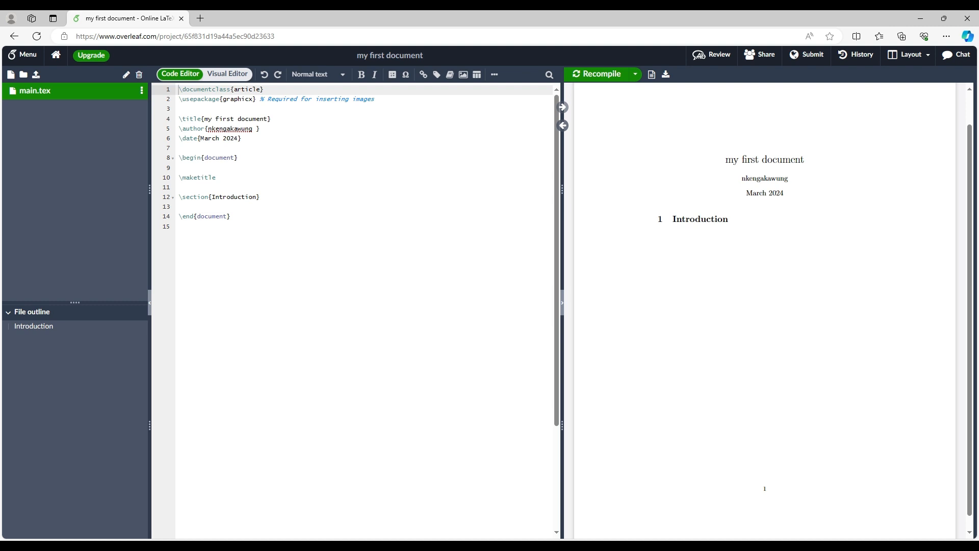
Insert \includegraphics[height=5cm]{Logo.PNG} inside the \author braces, in front of the author's name
left_click(208, 129)
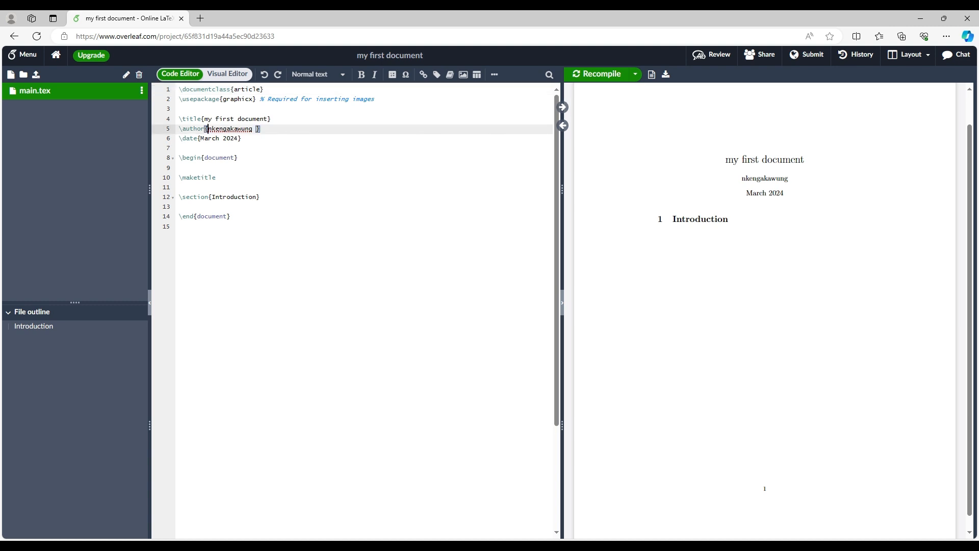
type("\\inclu")
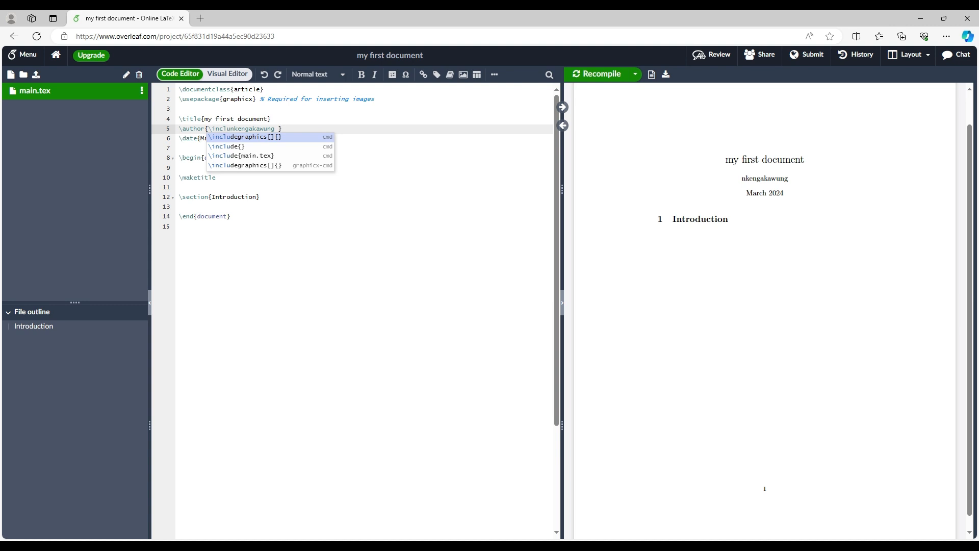
left_click(264, 138)
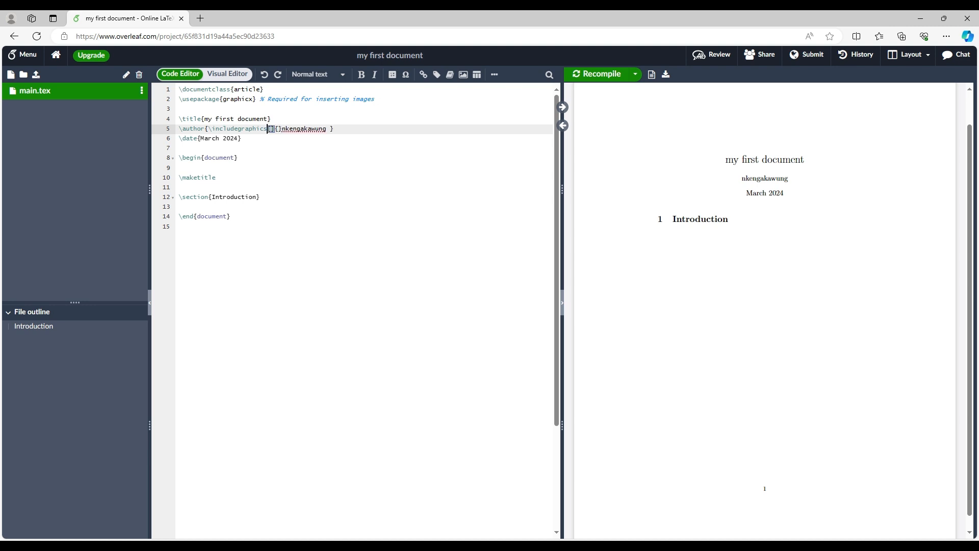
type("height=5cm")
left_click(315, 129)
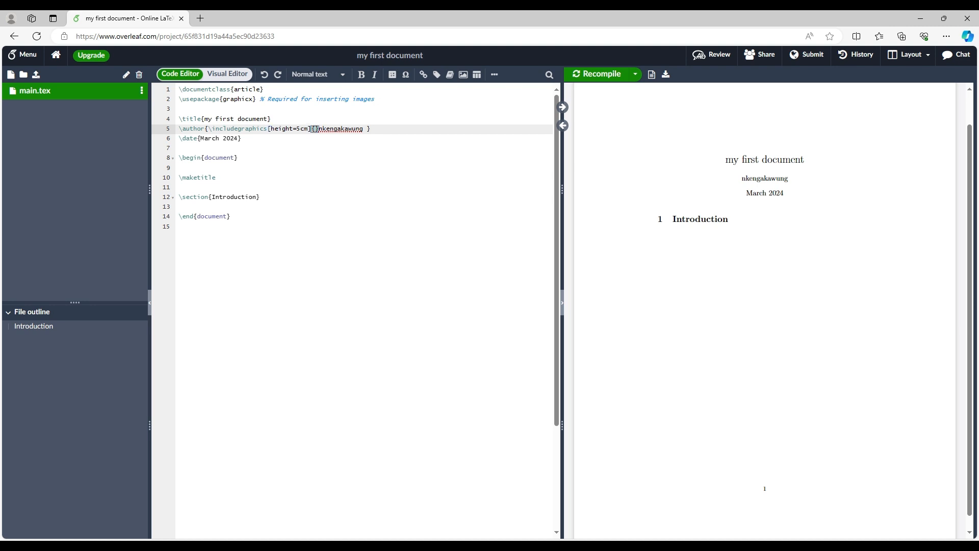
type(".")
type("c")
type("go.")
type("PNG")
Delete the author's name after the image command, and recompile the document with its logs opened
left_click_drag(348, 129, 393, 129)
key("BackSpace")
left_click(603, 76)
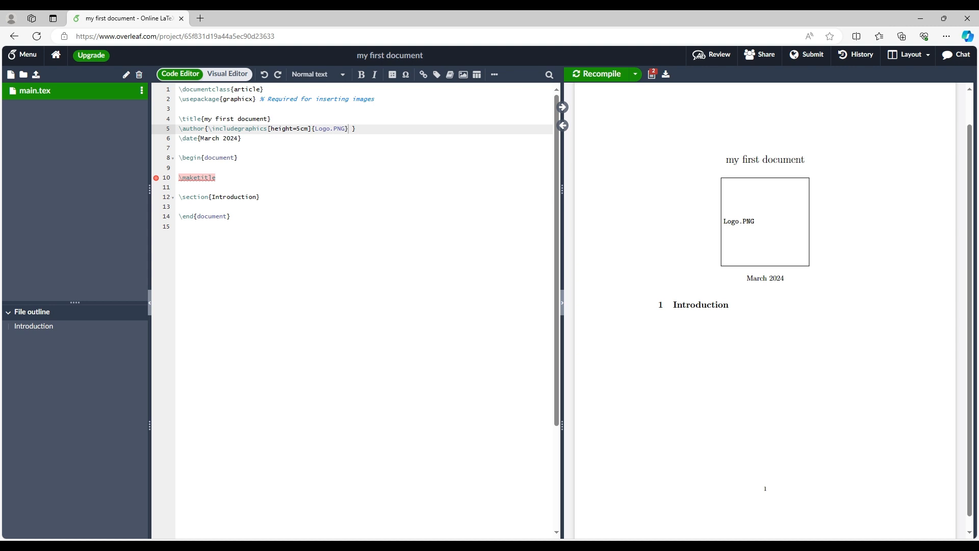
left_click(652, 75)
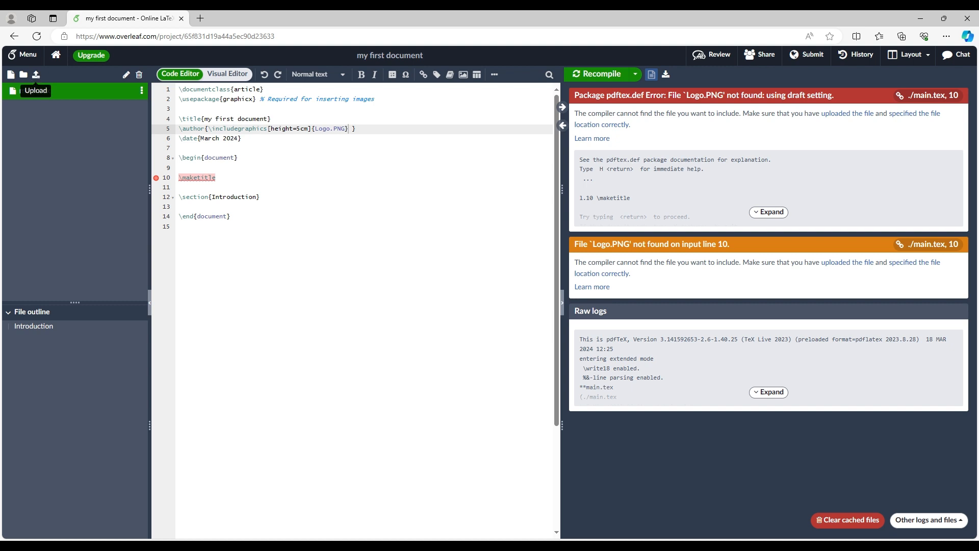
Import Logo.PNG from the existing project Video2 into this project and recompile the document
left_click(35, 76)
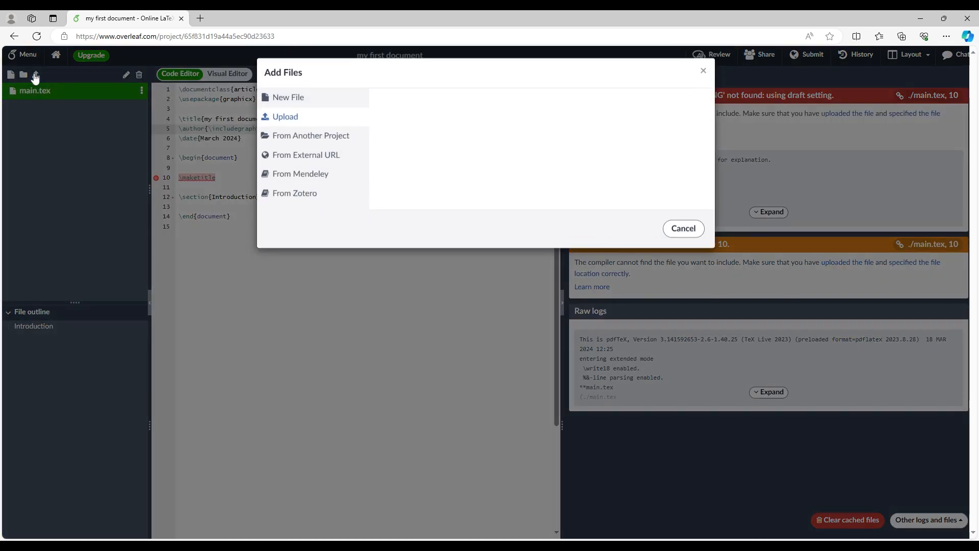
left_click(285, 120)
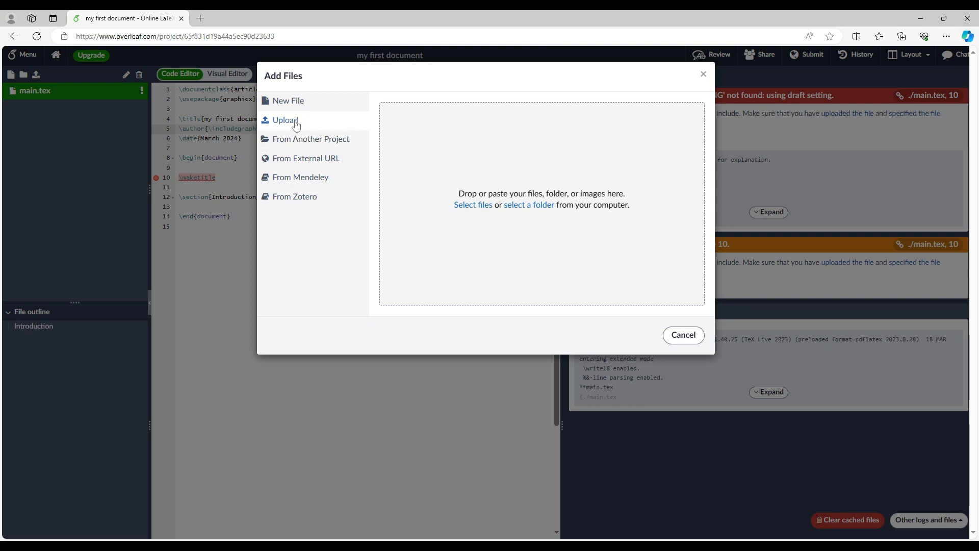
left_click(298, 145)
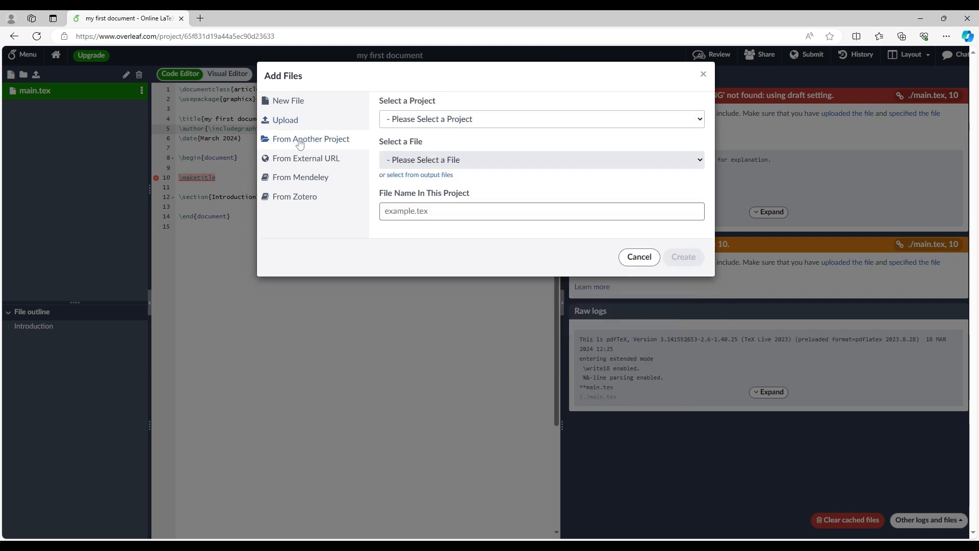
left_click(701, 120)
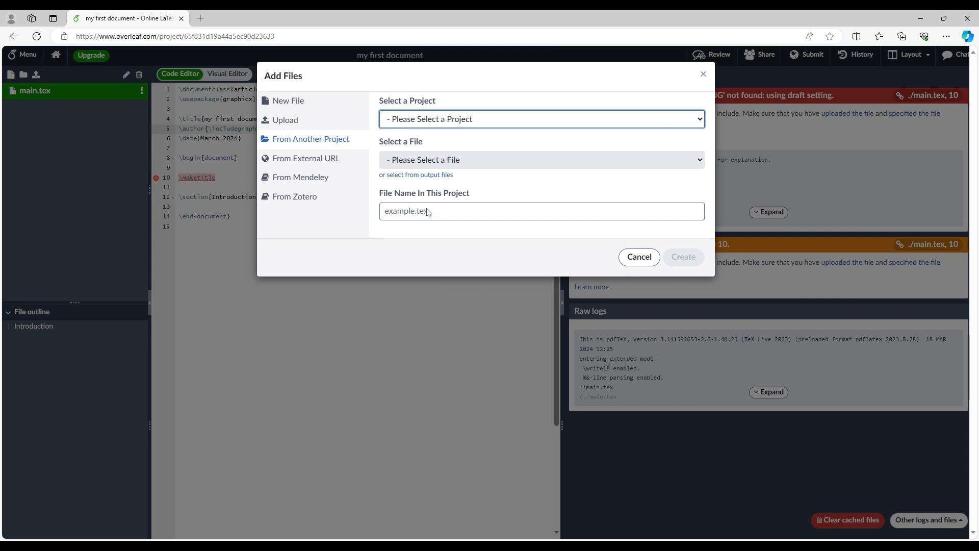
left_click(637, 256)
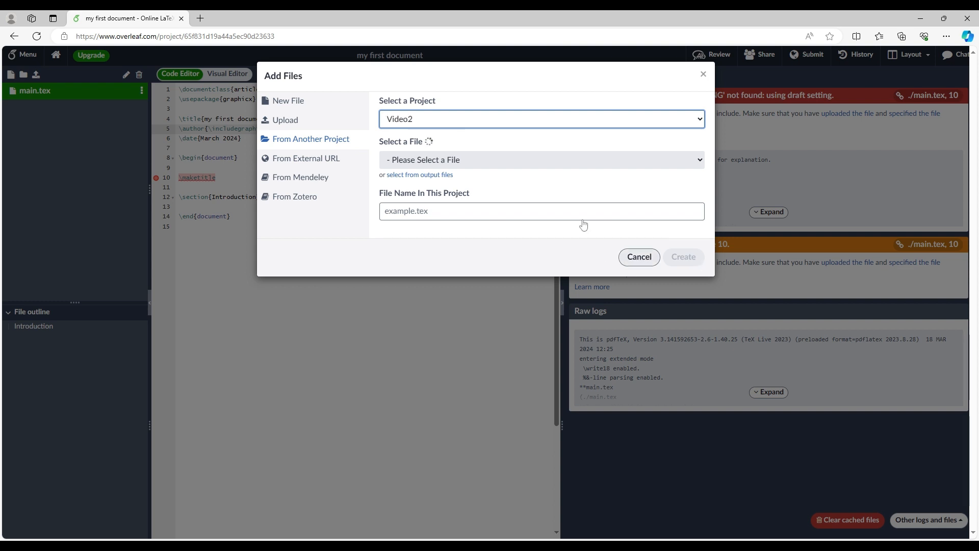
left_click(692, 165)
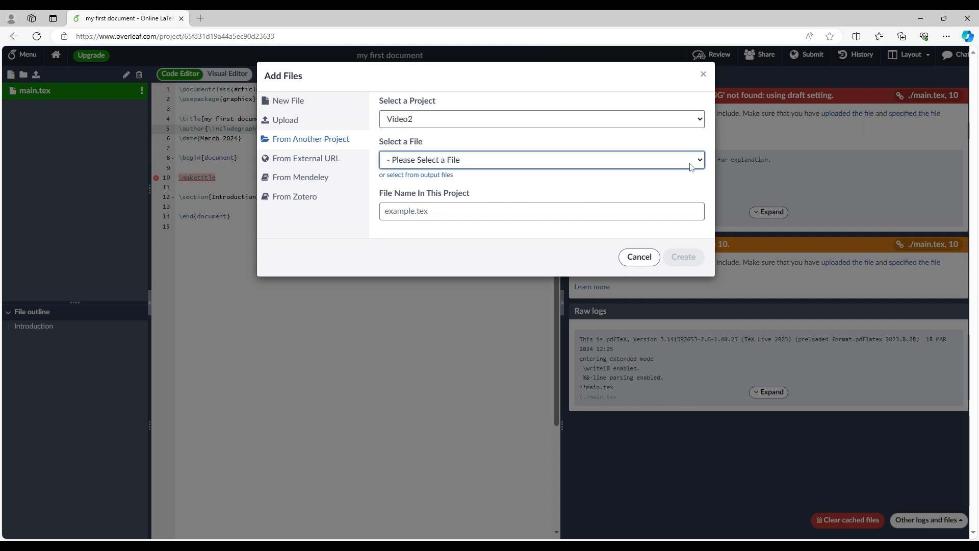
left_click(658, 175)
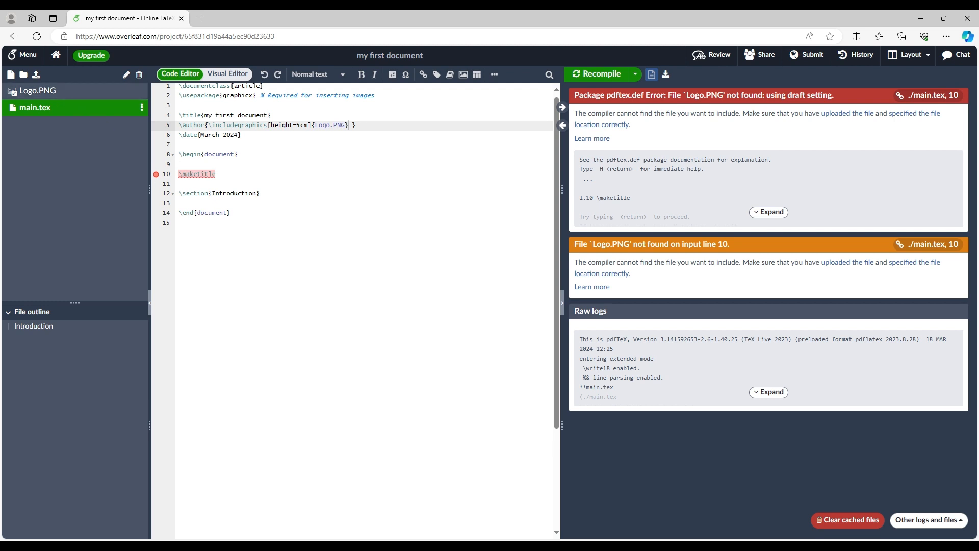
left_click(601, 74)
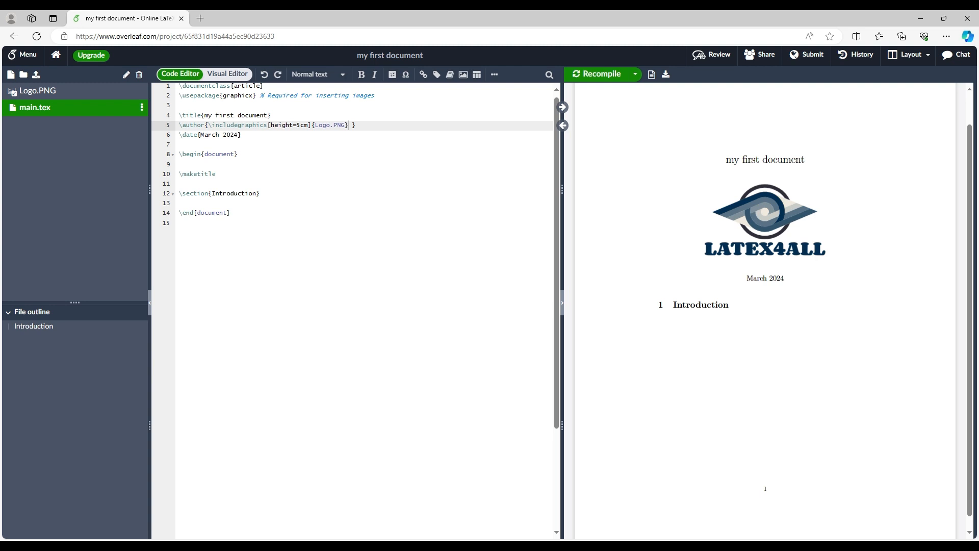
Make the document title bold by wrapping "my first document" in \textbf, and recompile
left_click(204, 115)
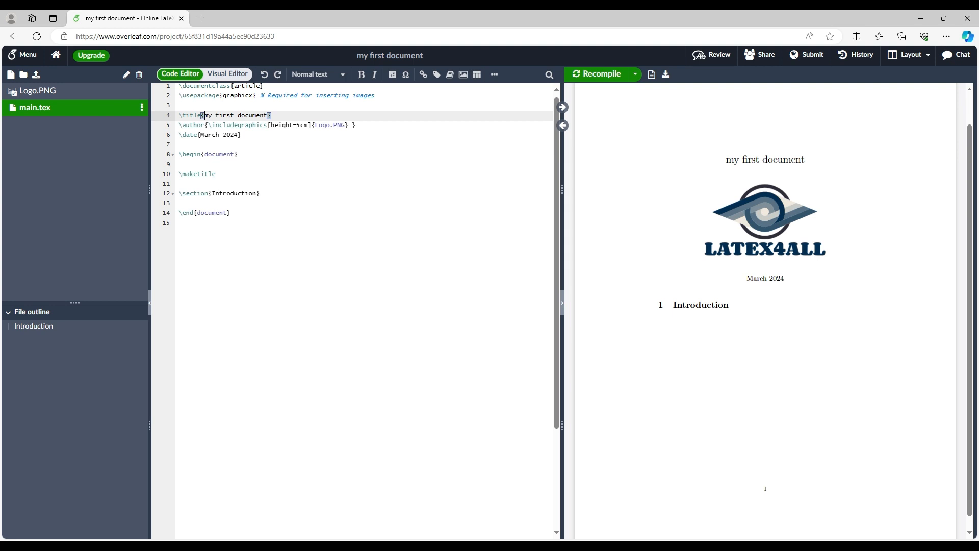
left_click_drag(204, 115, 267, 115)
key("ctrl+c")
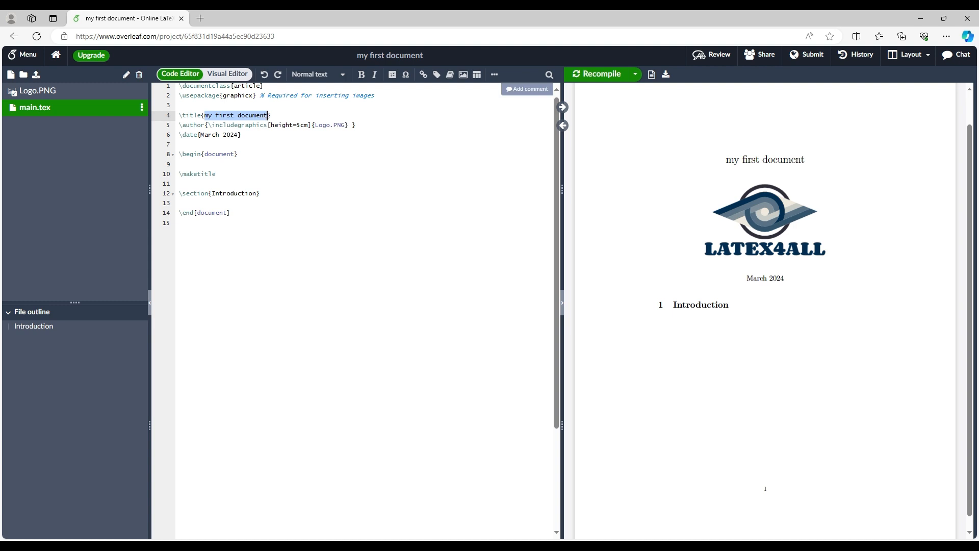
key("BackSpace")
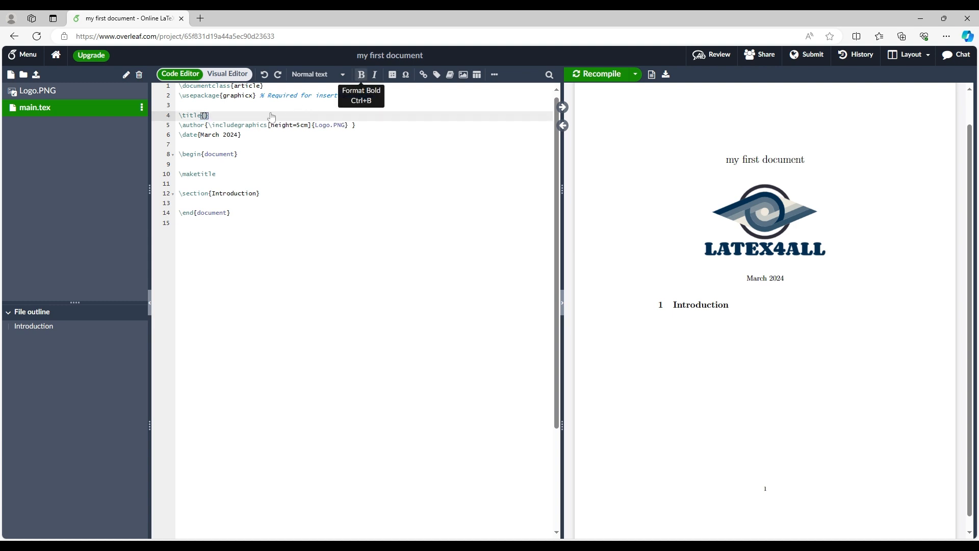
left_click(361, 74)
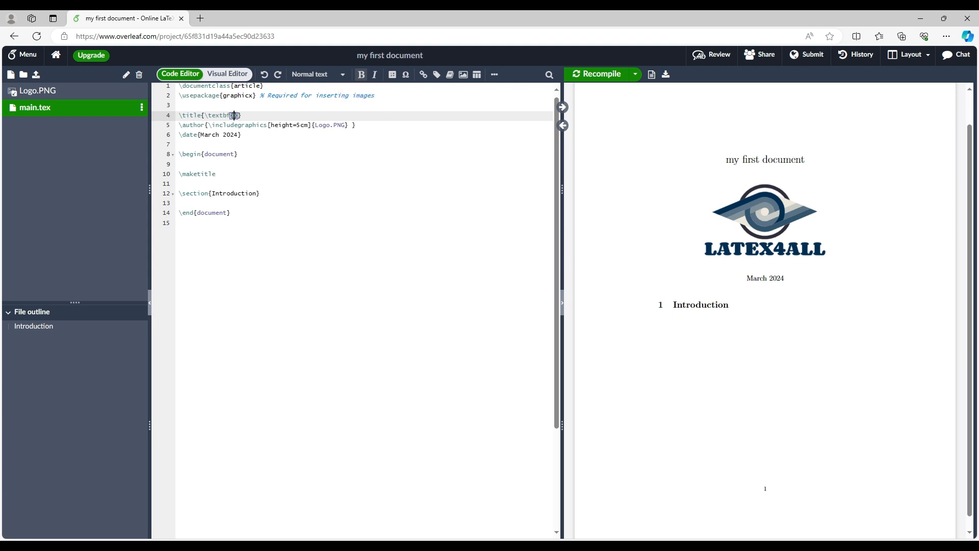
key("ctrl+v")
left_click(597, 76)
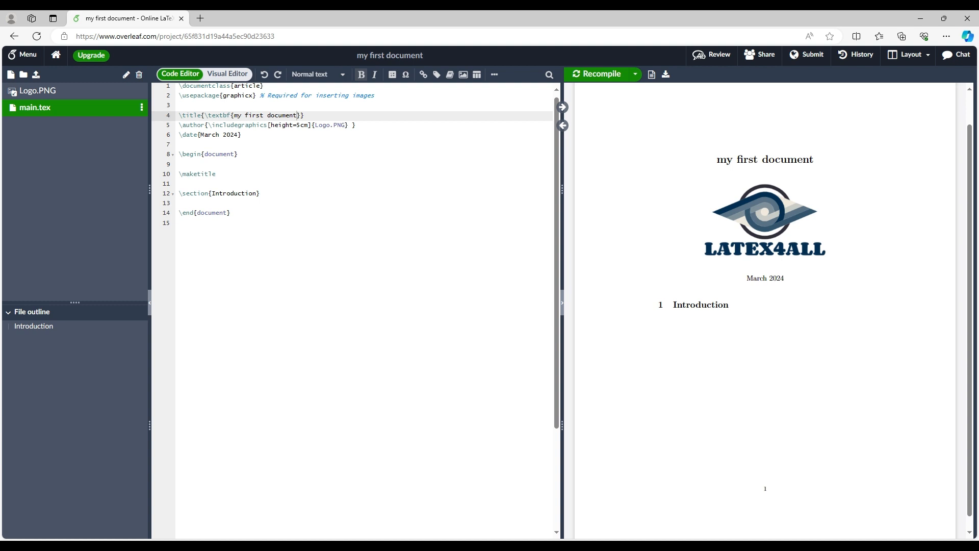
left_click_drag(179, 194, 259, 194)
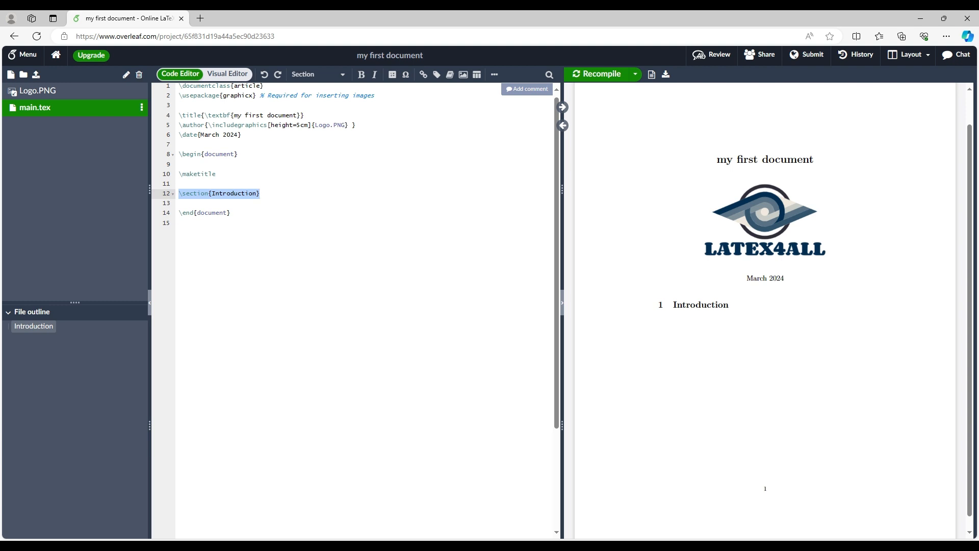
left_click(259, 193)
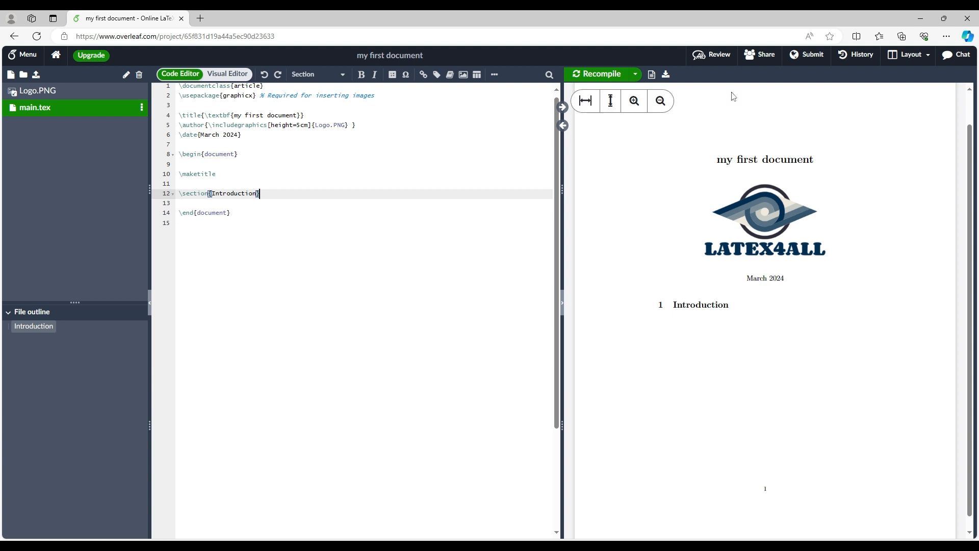
Turn on link sharing for the project and close the sharing dialog
left_click(762, 57)
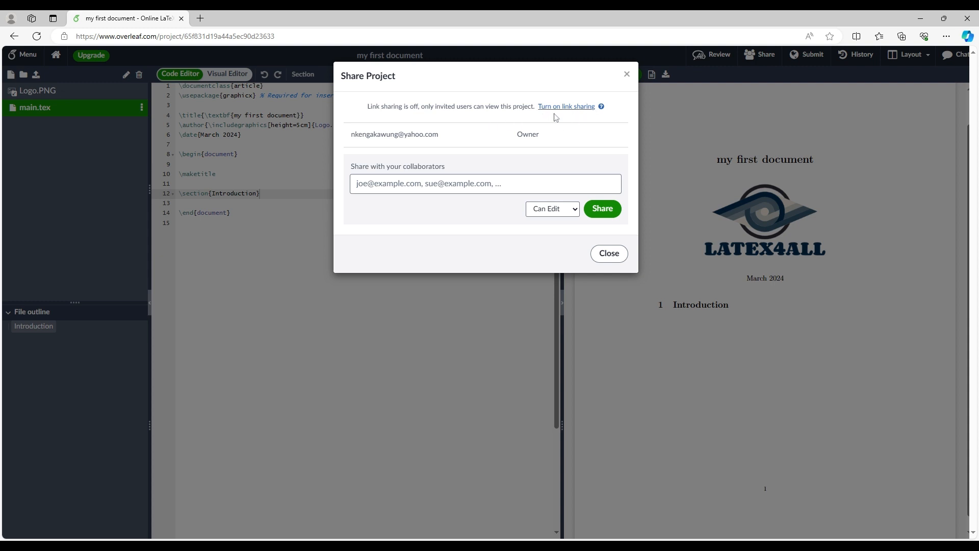
left_click(567, 107)
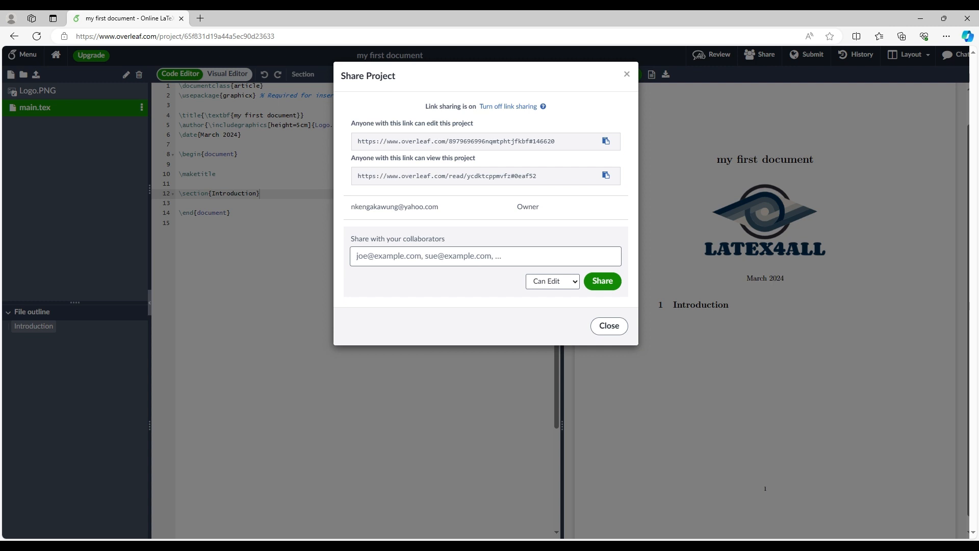
left_click(608, 326)
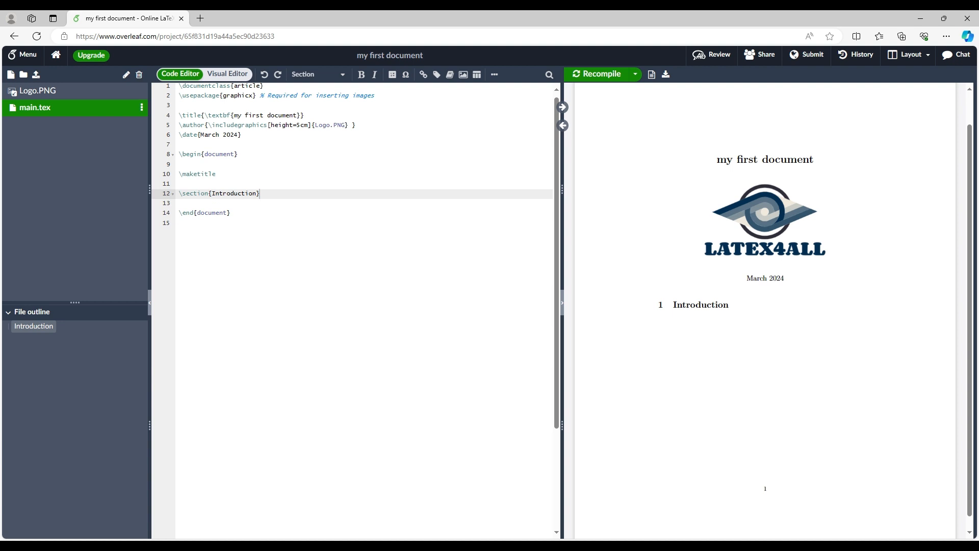
Clear the text inside the \date command so its braces are empty, and recompile the document
left_click_drag(200, 135, 237, 135)
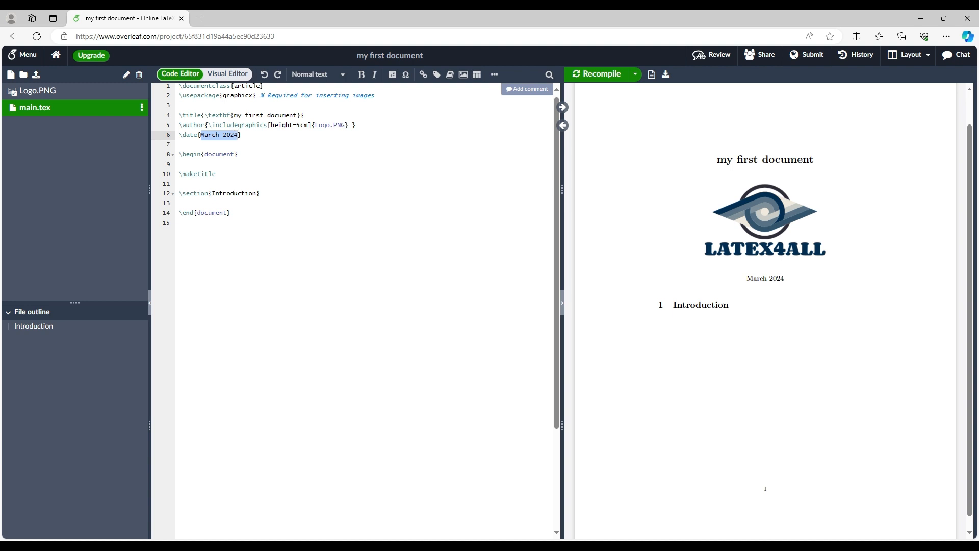
key("BackSpace")
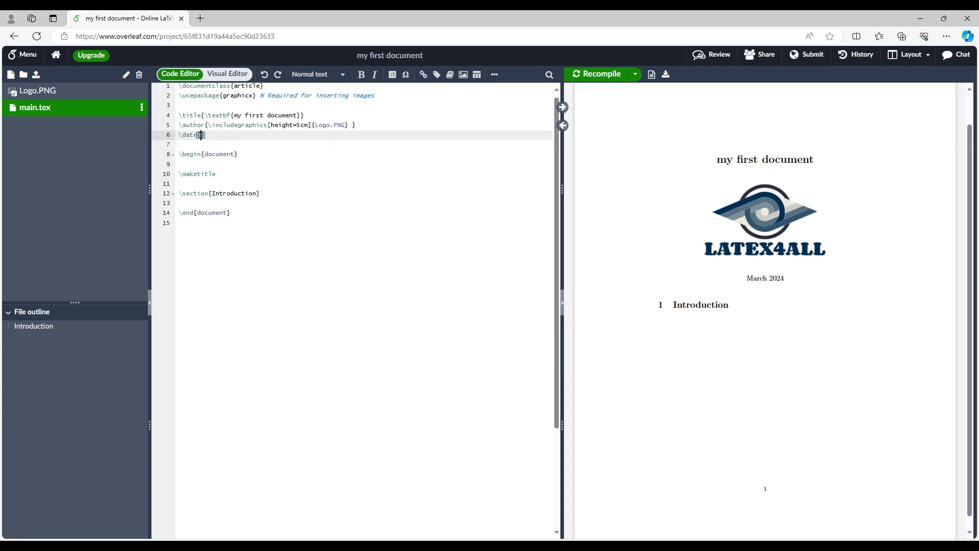
left_click(598, 76)
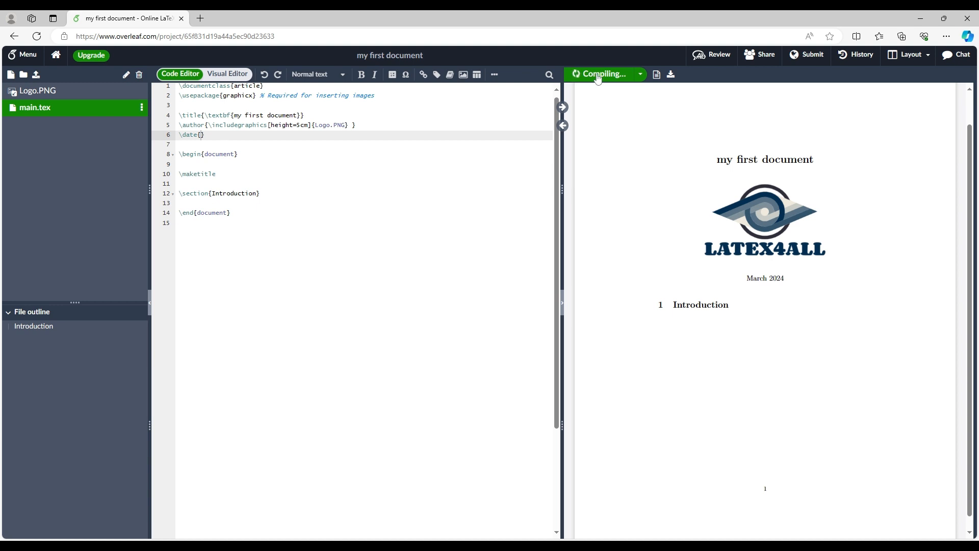